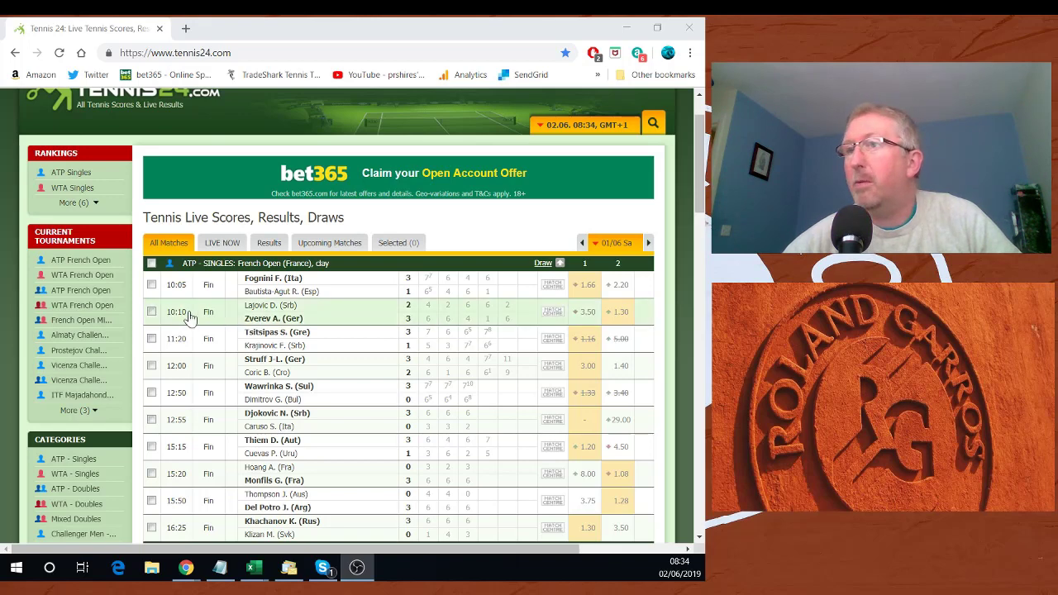
scroll(331, 310, down, 1)
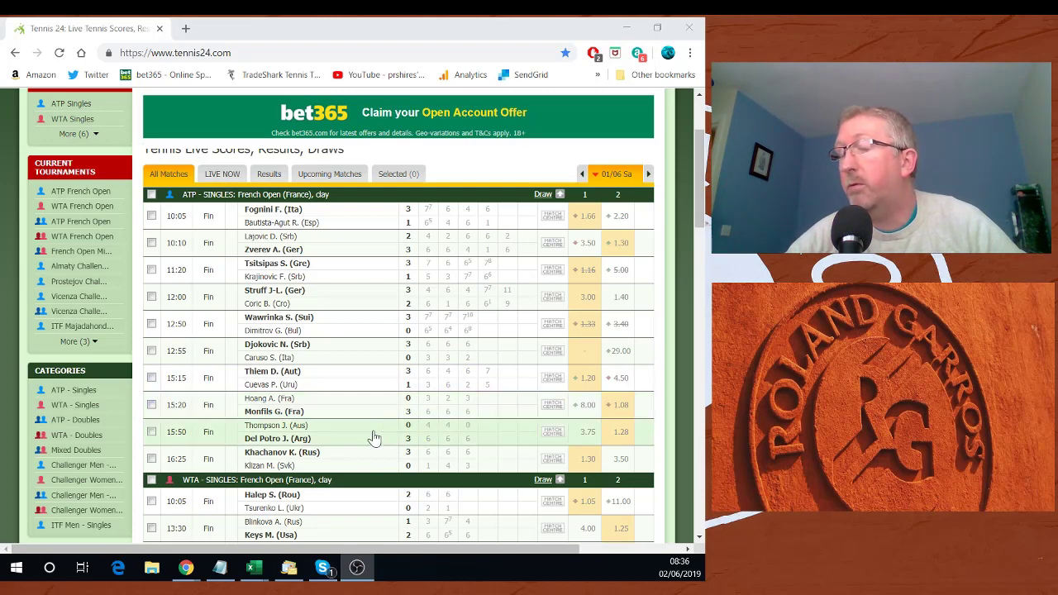
scroll(342, 401, down, 2)
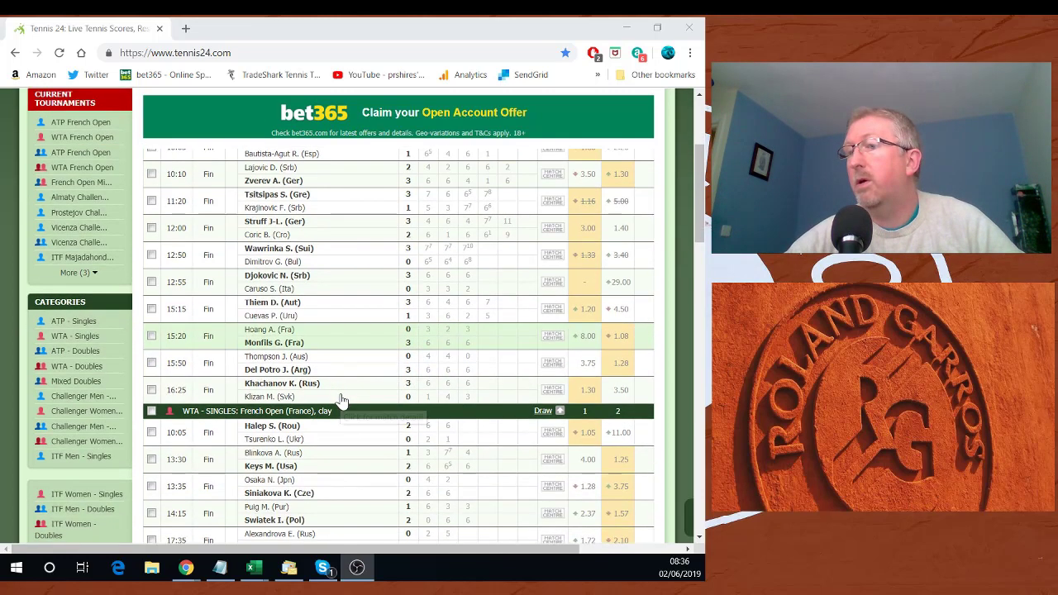
scroll(343, 401, down, 2)
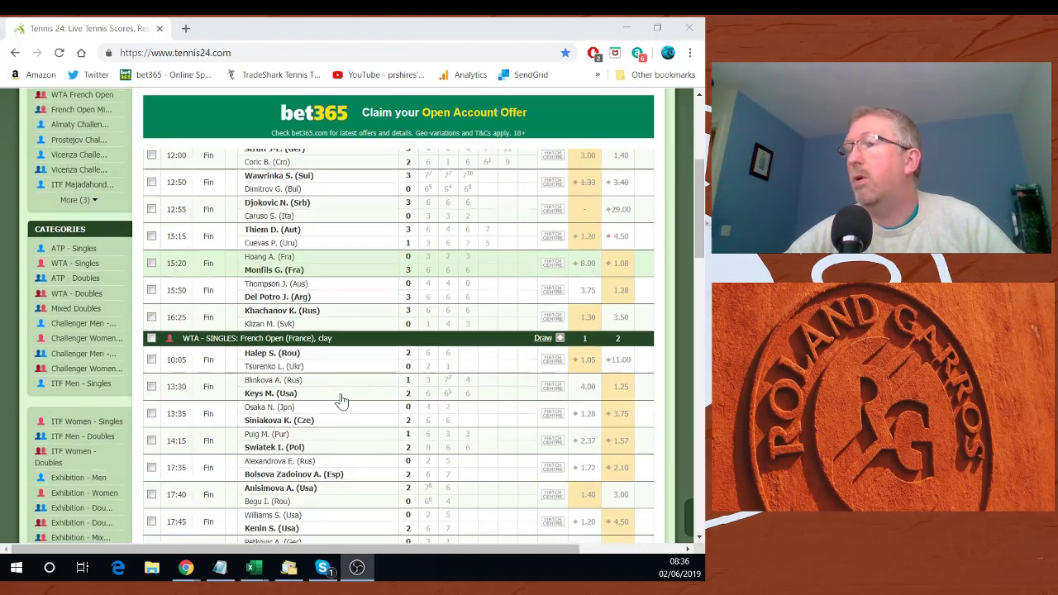
scroll(343, 401, down, 2)
scroll(343, 401, down, 2)
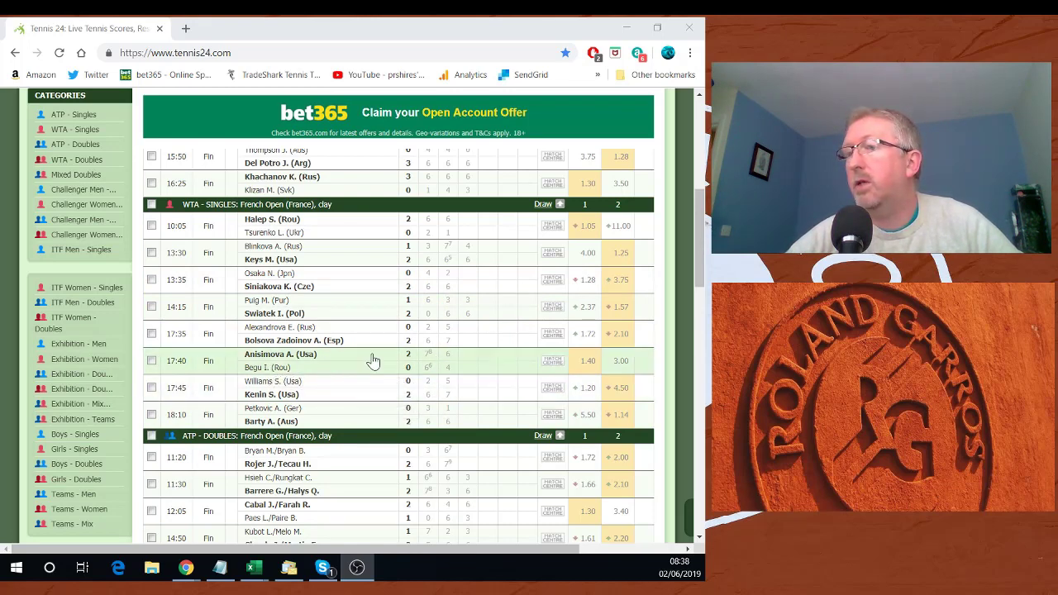
scroll(363, 391, down, 1)
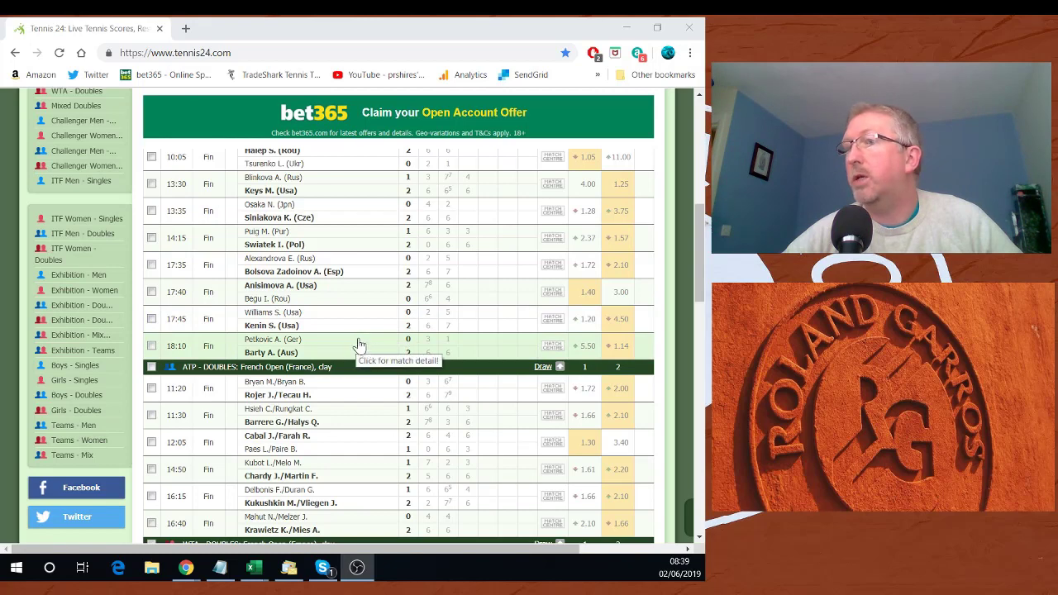
scroll(360, 344, up, 1)
scroll(357, 340, up, 2)
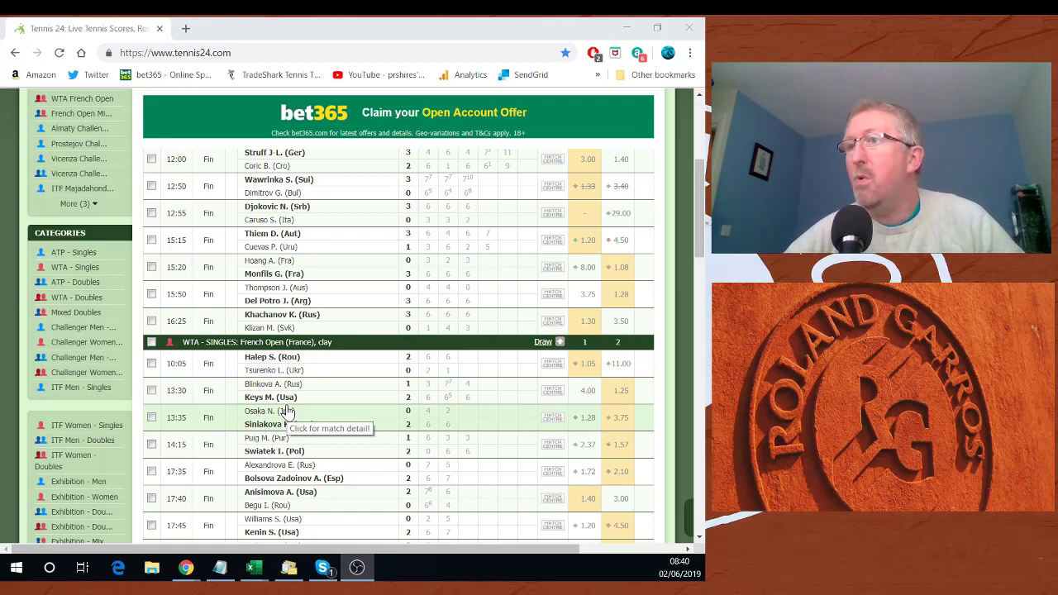
scroll(393, 402, up, 1)
scroll(393, 402, up, 3)
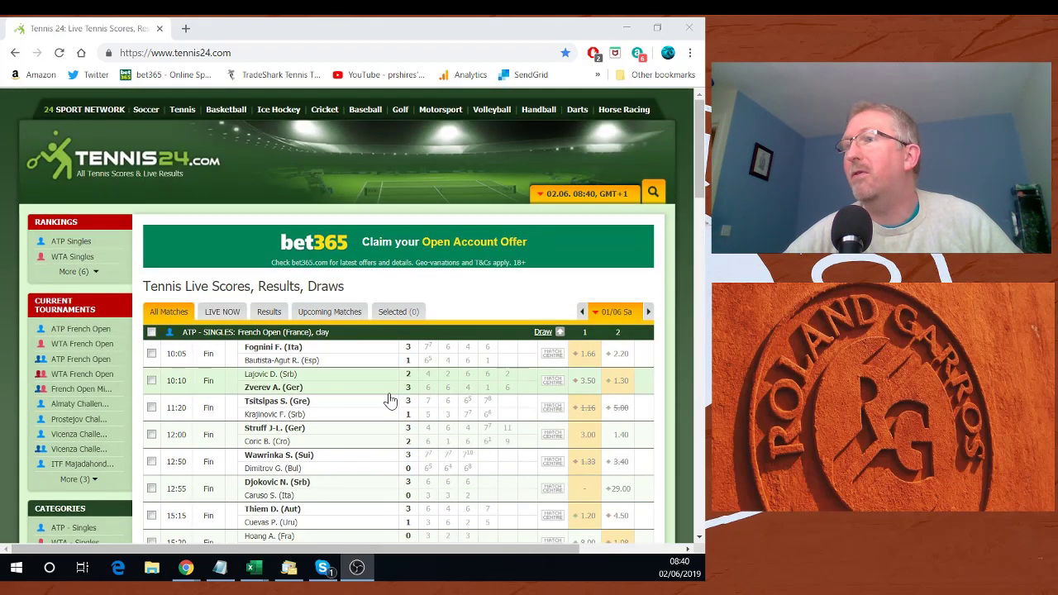
Step: Minimize Chrome so the TradeShark Excel workbook's WTA sheet comes into view
click(626, 28)
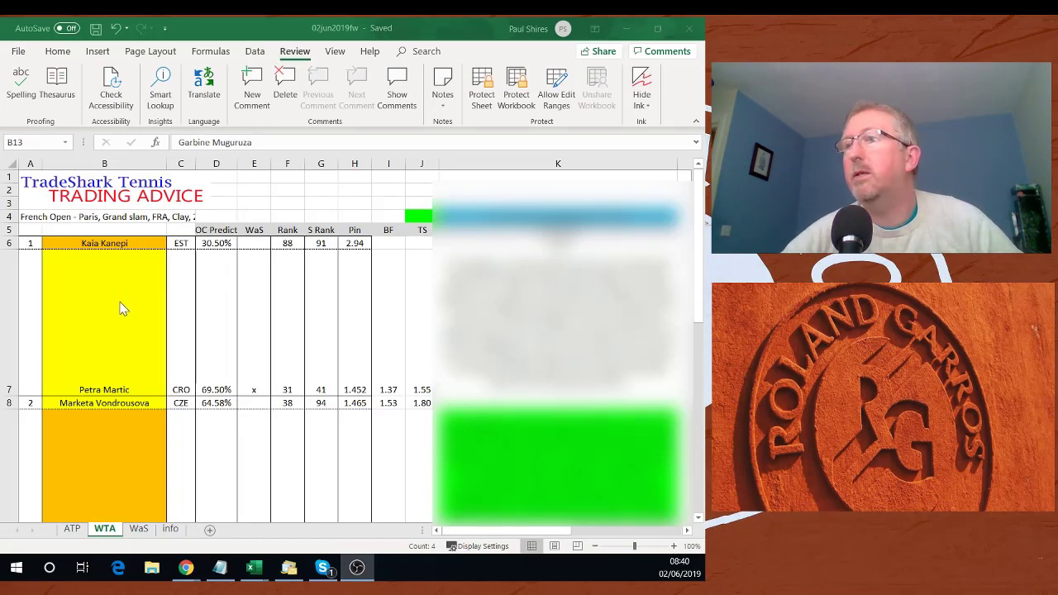
scroll(130, 310, down, 1)
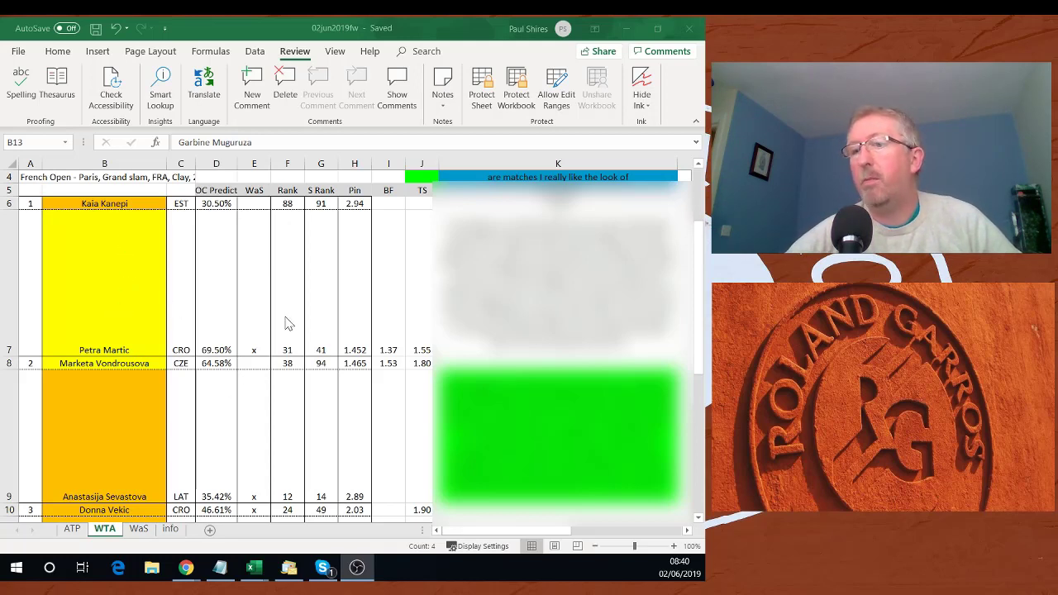
scroll(277, 323, down, 1)
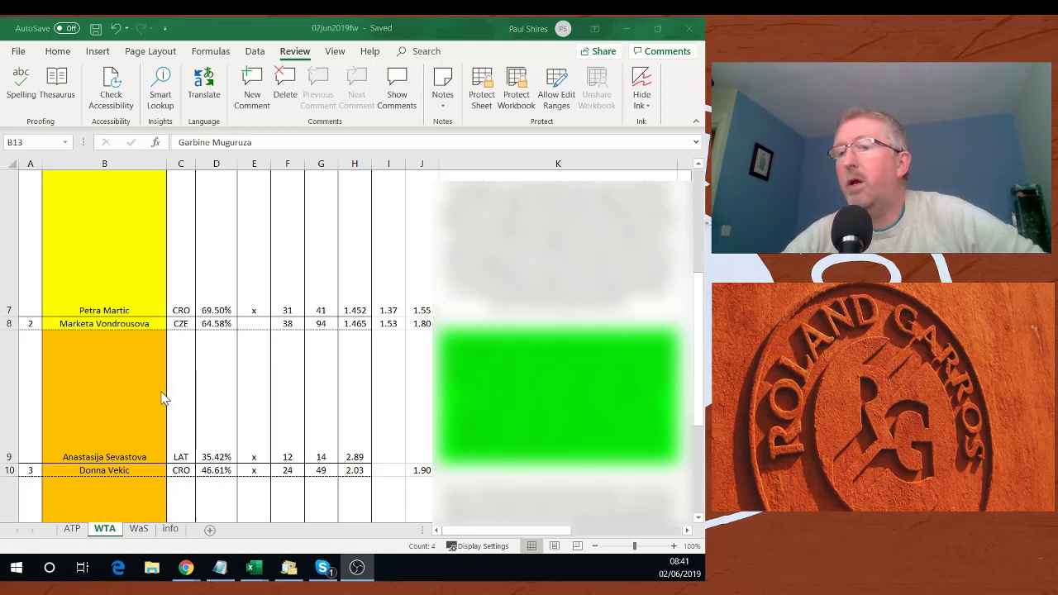
scroll(165, 397, down, 3)
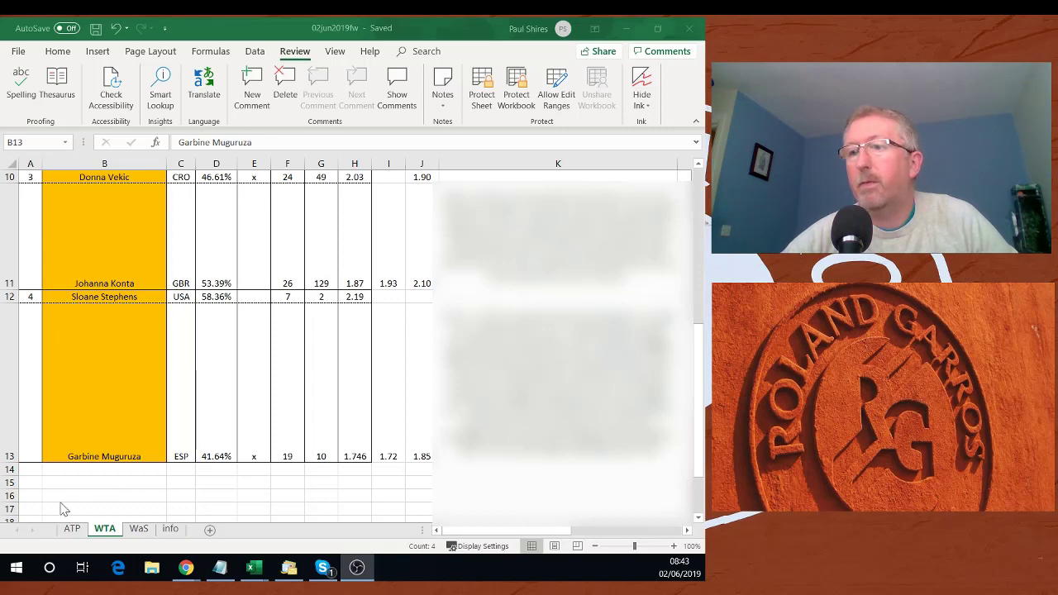
Step: Show the ATP sheet with Mayer–Federer, Tsitsipas–Wawrinka and Londero–Nadal predictions, selecting Wawrinka's cell
ctrl+click(72, 529)
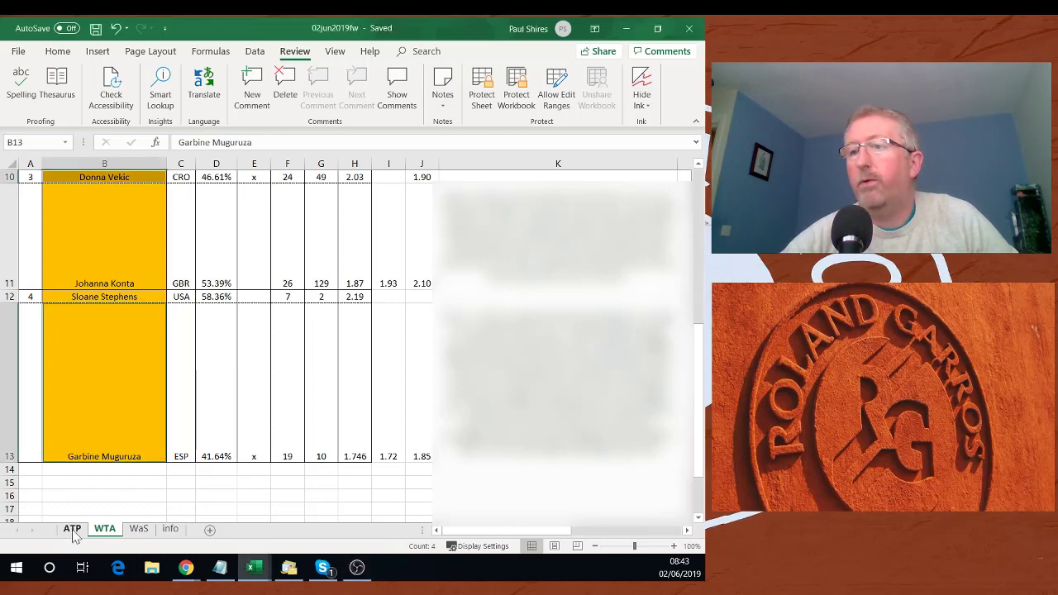
click(72, 529)
scroll(160, 404, up, 5)
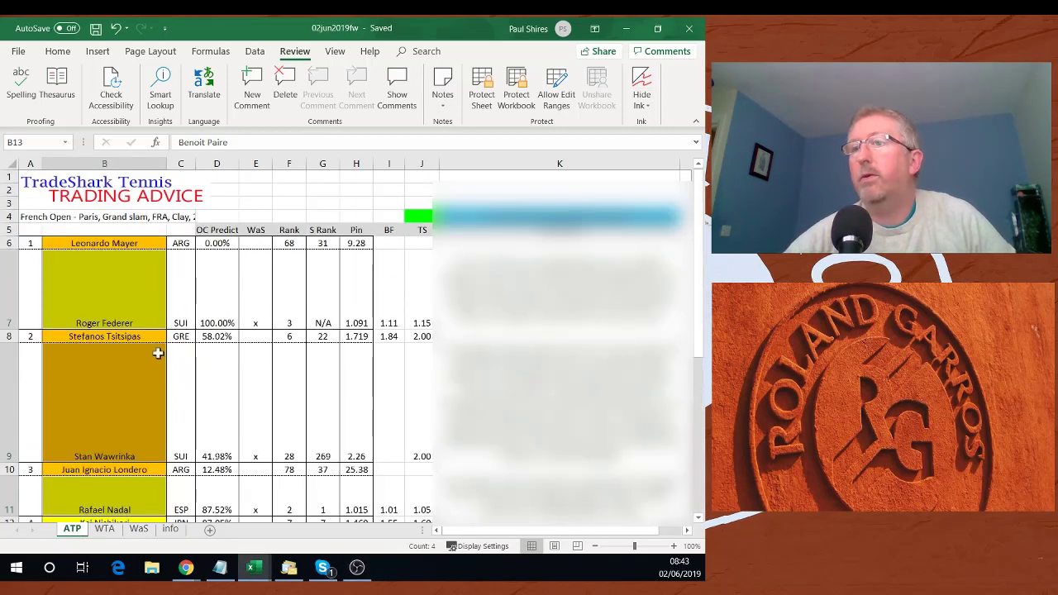
click(162, 388)
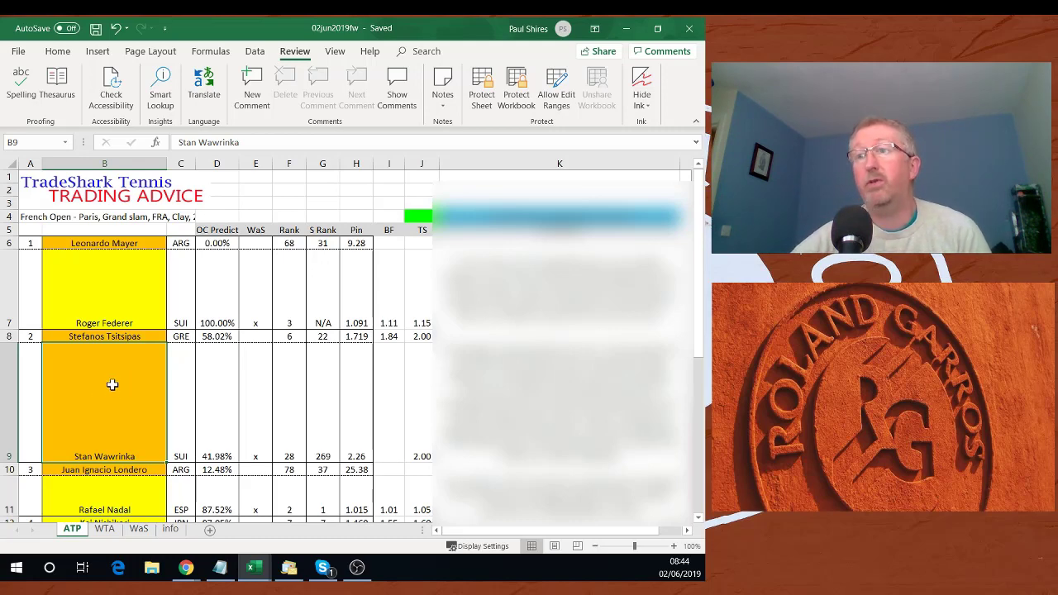
scroll(112, 384, down, 1)
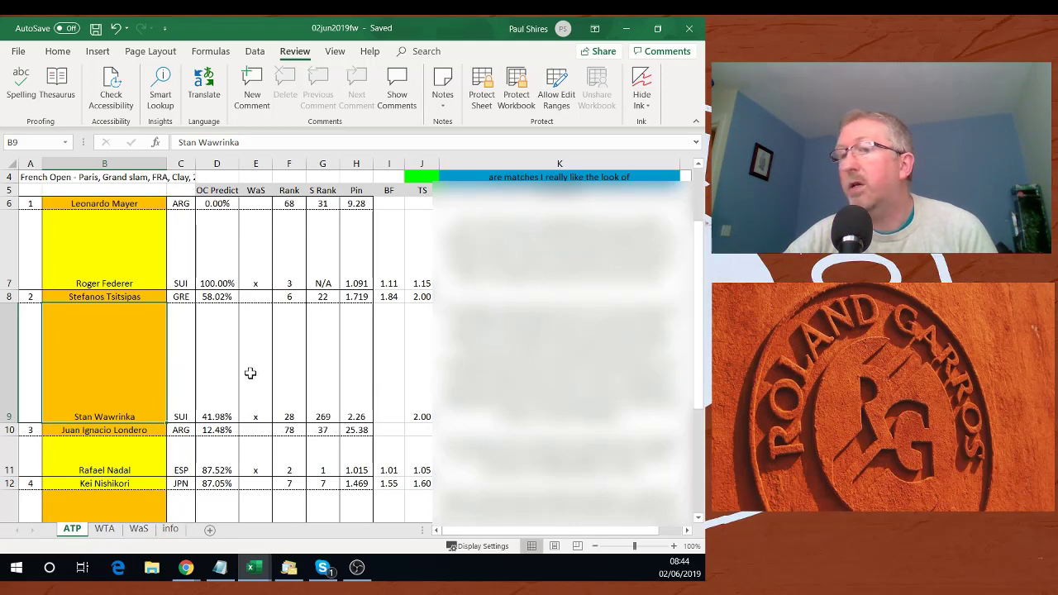
scroll(128, 376, down, 1)
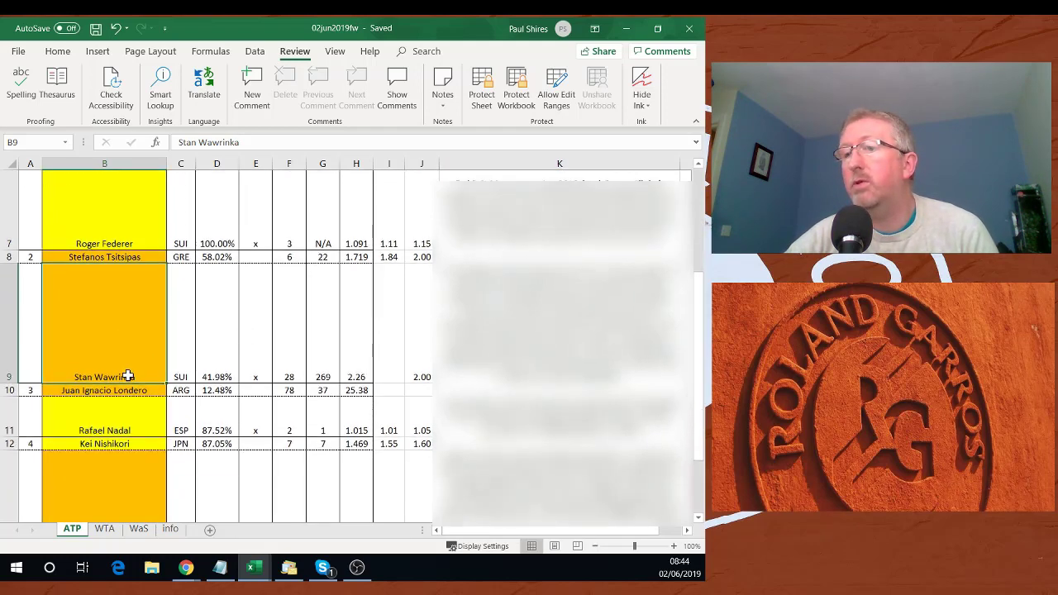
scroll(140, 376, down, 3)
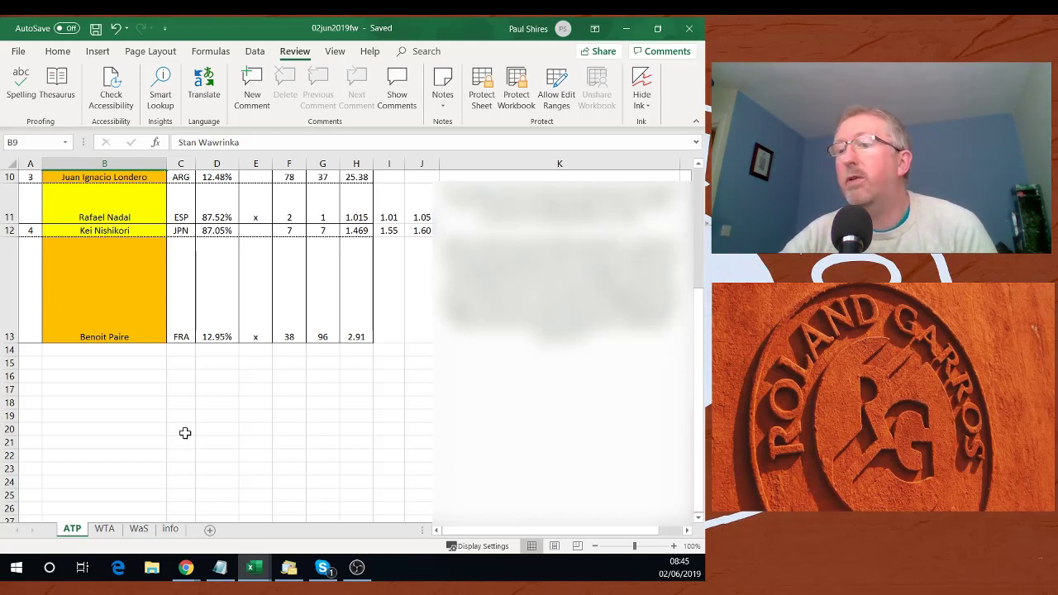
scroll(184, 426, up, 5)
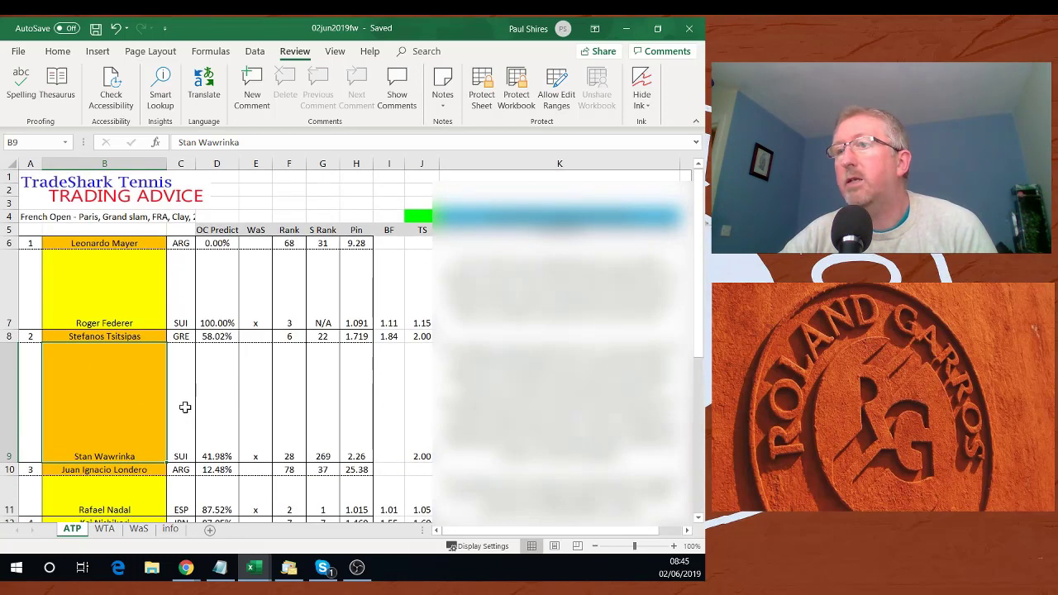